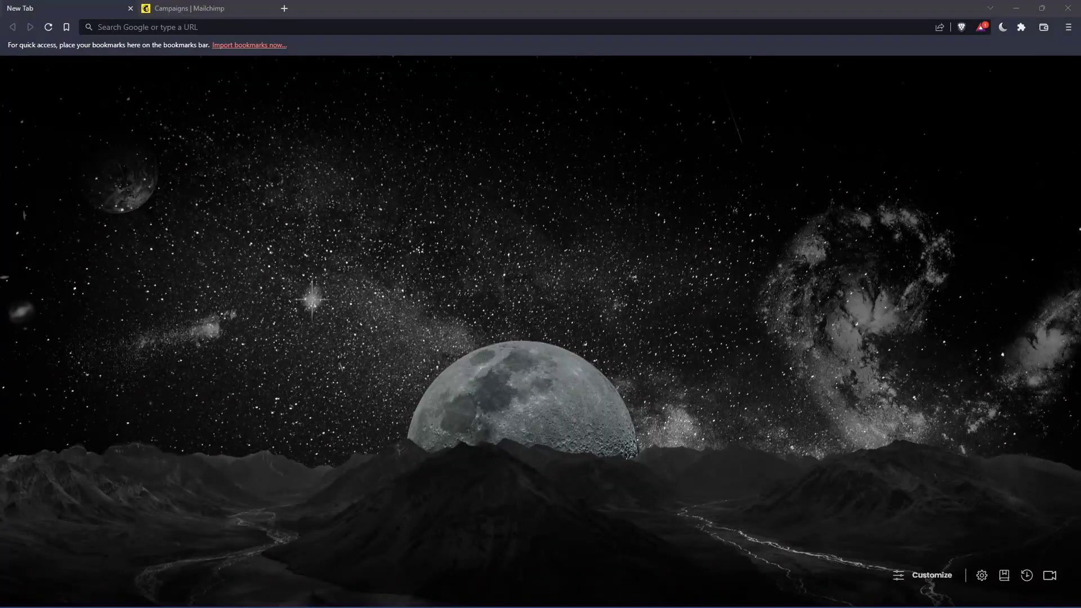
- Enter mailchimp.com in Brave's address bar and switch to the already open Mailchimp tab
left_click(142, 361)
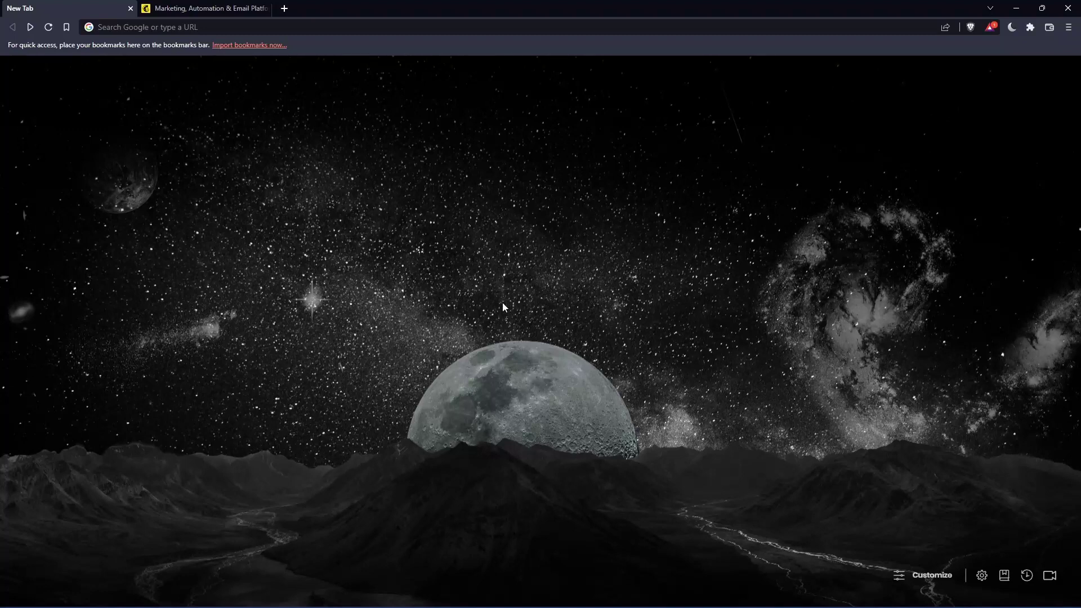
left_click(227, 31)
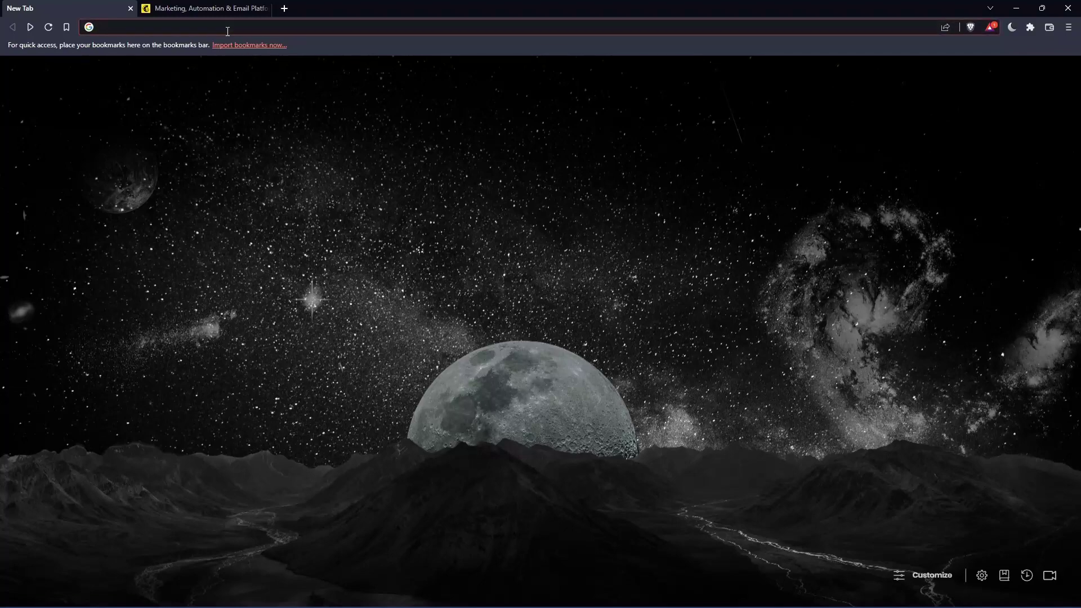
type("mailchimp")
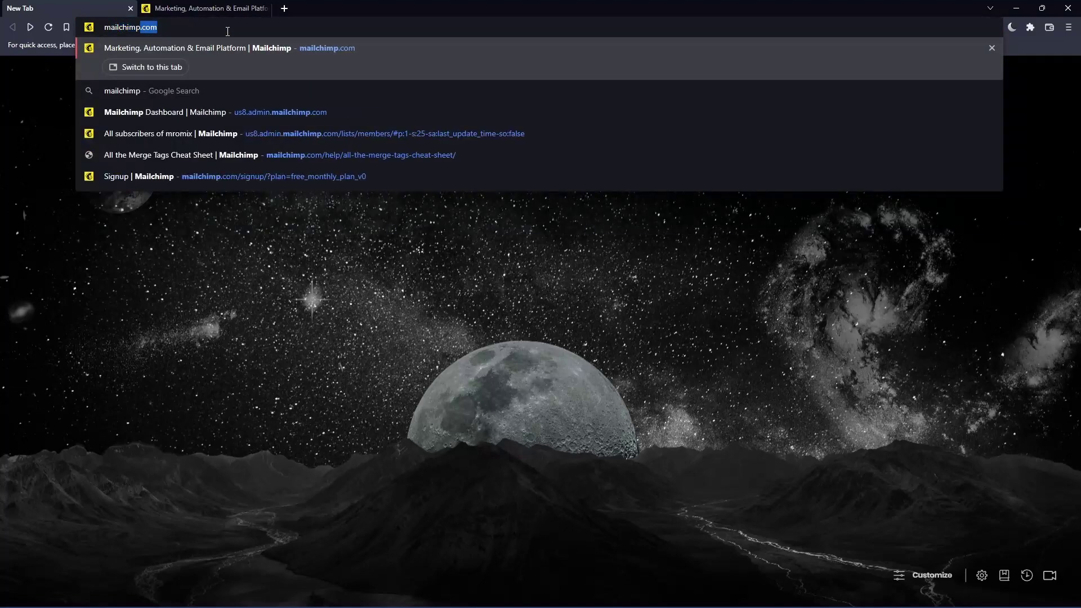
type(".com")
left_click_drag(228, 31, 22, 28)
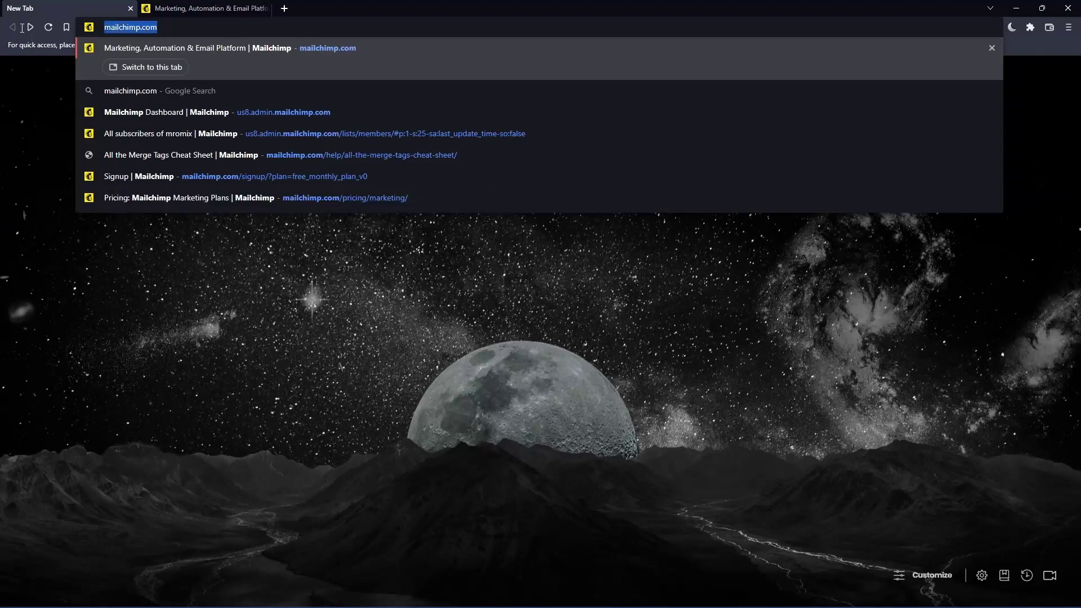
left_click(222, 7)
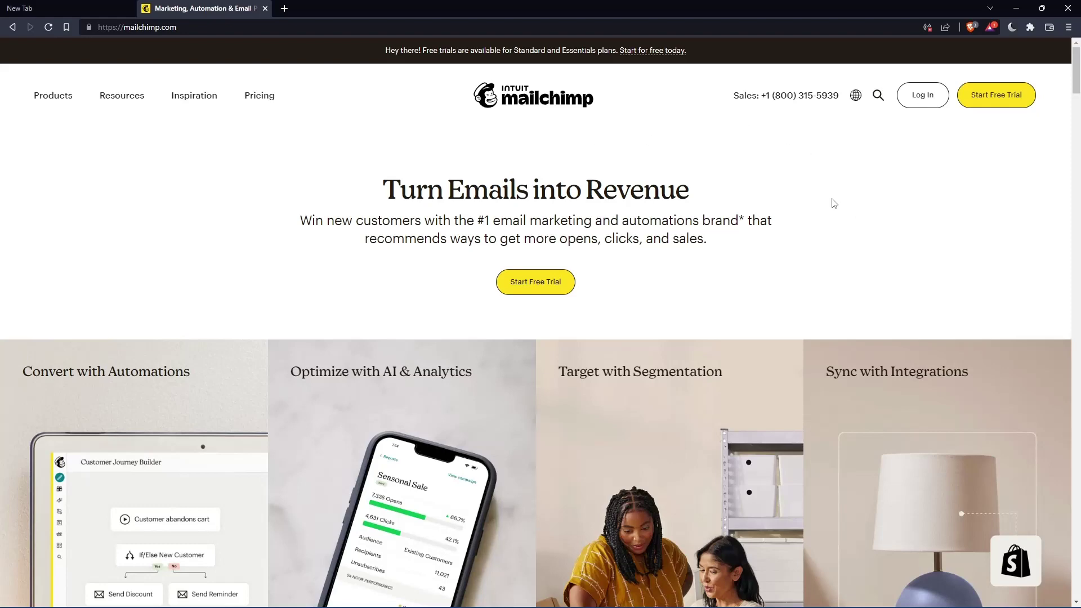
- Leave the Log In page for the homepage and open the full marketing pricing page
left_click(922, 95)
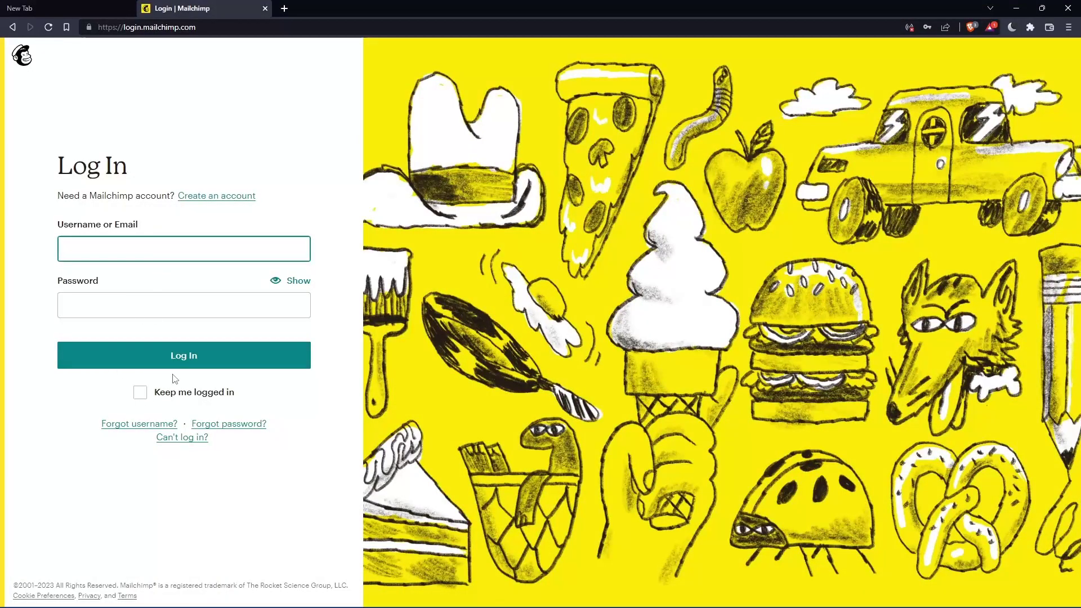
key("alt+Left")
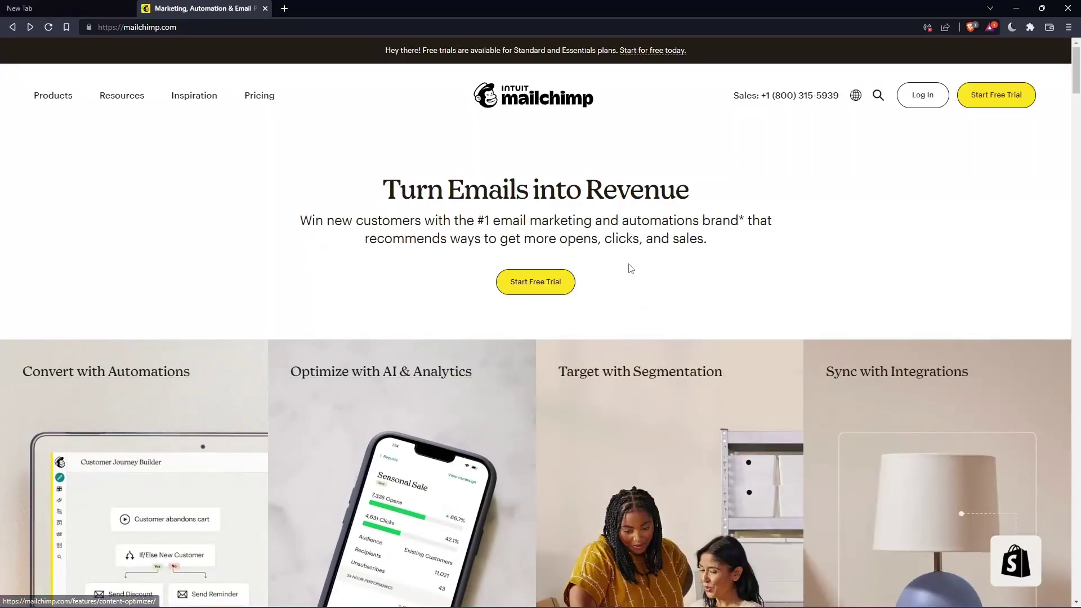
scroll(631, 269, "down", 15)
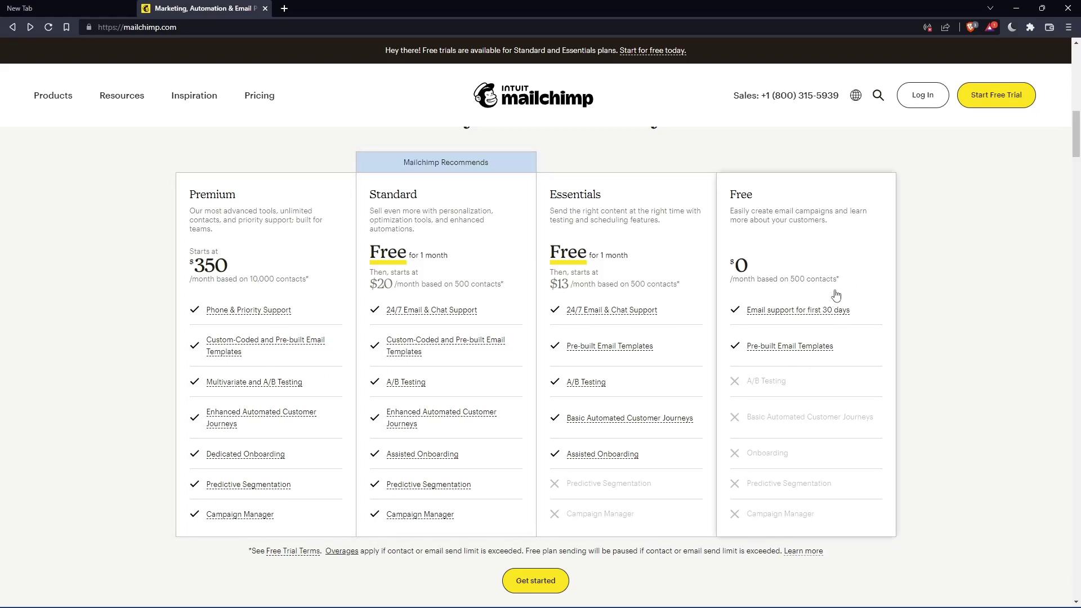
left_click(804, 223)
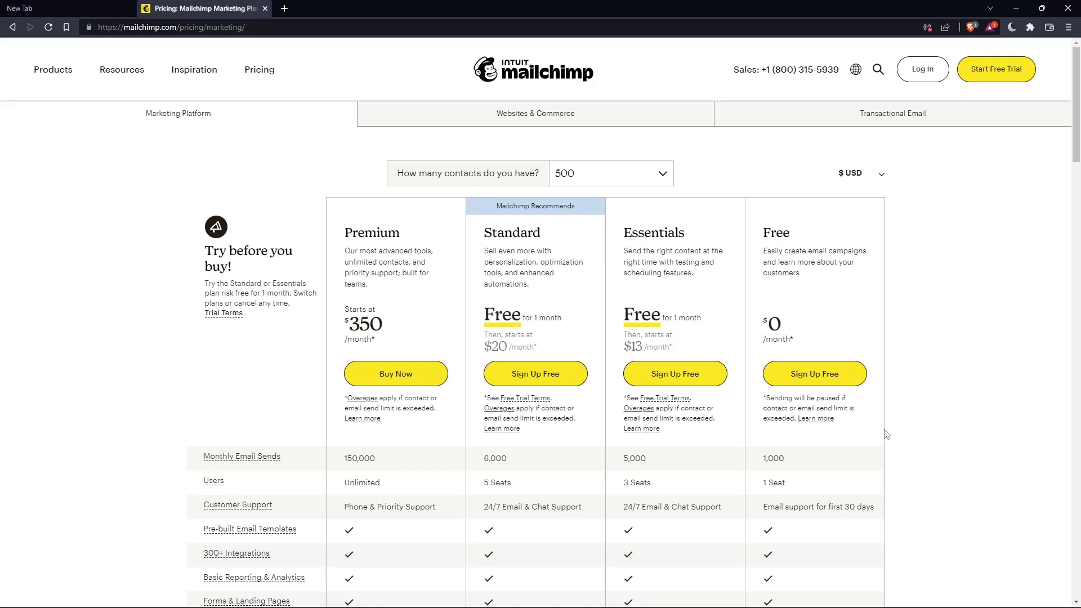
- Start the Free plan sign-up and begin entering the sign-up email
left_click(820, 383)
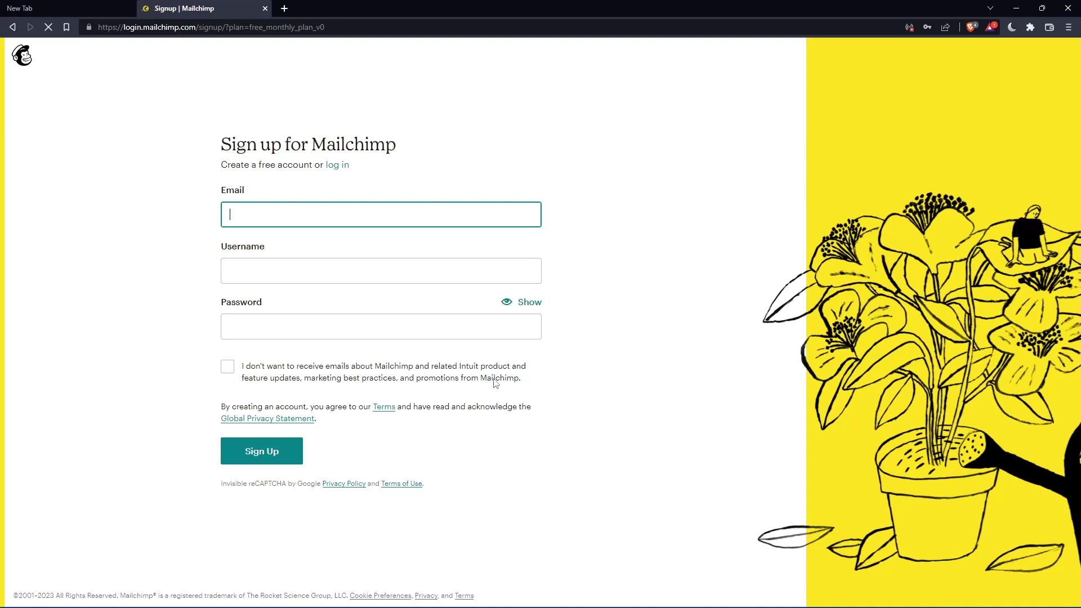
left_click(372, 219)
left_click(611, 187)
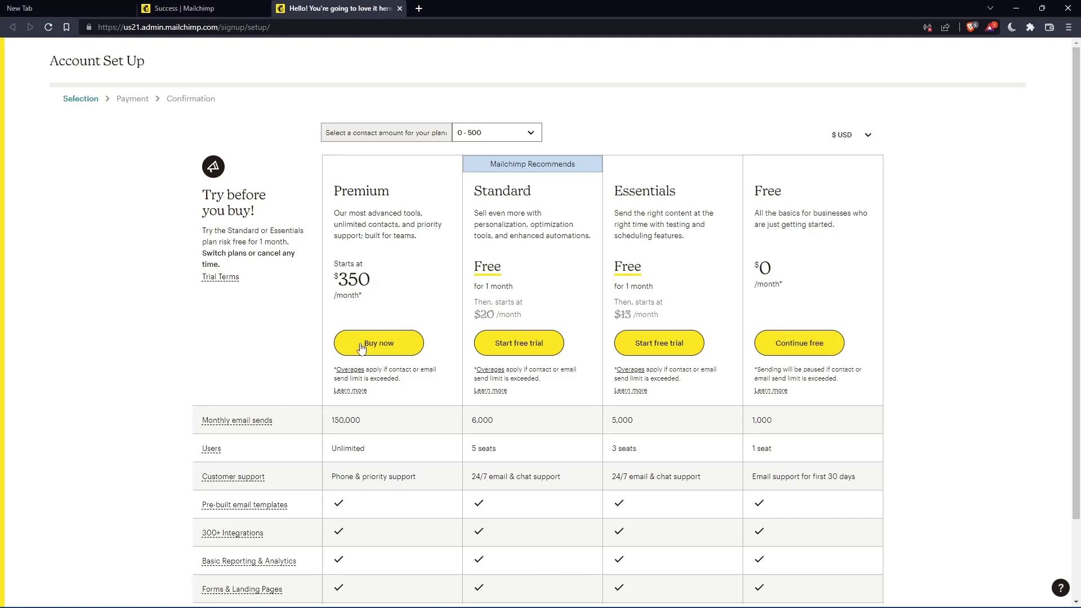
- Continue with the free plan and fill first and last name from saved suggestions
left_click(814, 348)
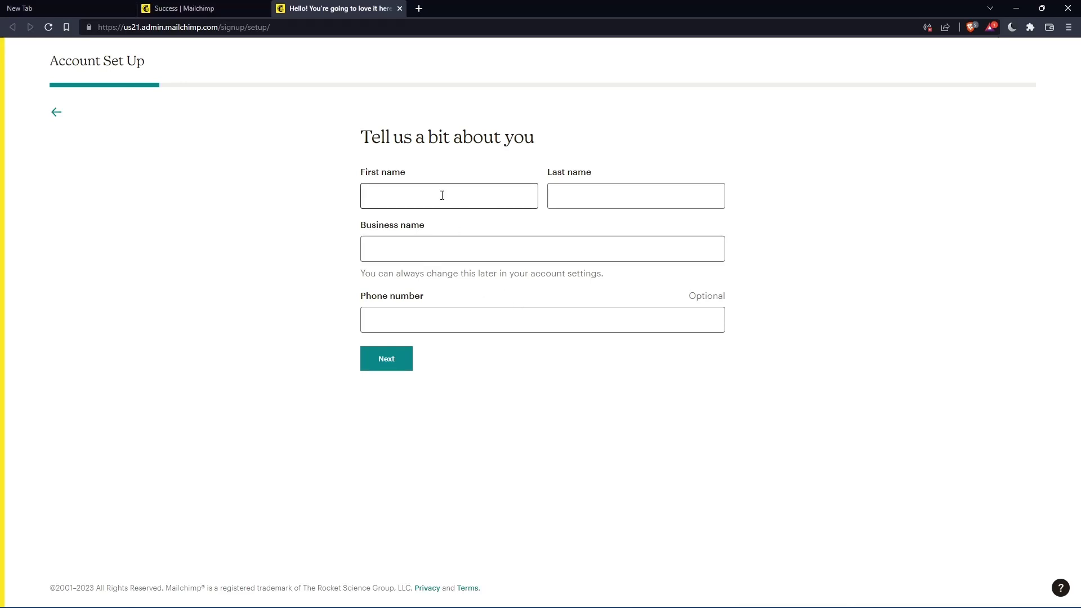
left_click(468, 195)
left_click(591, 204)
left_click(471, 197)
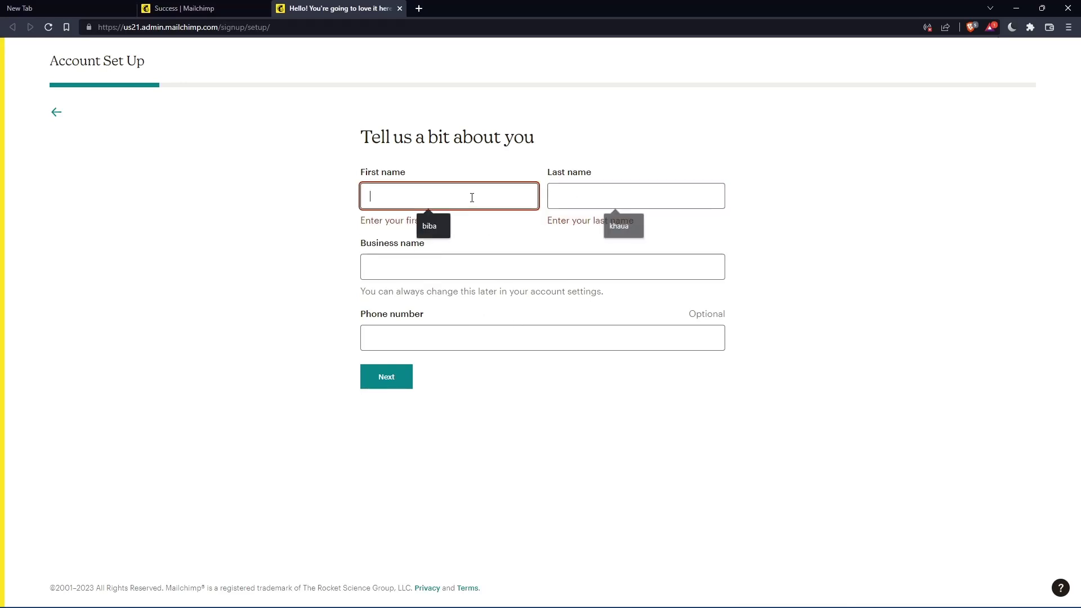
left_click(449, 227)
left_click(613, 202)
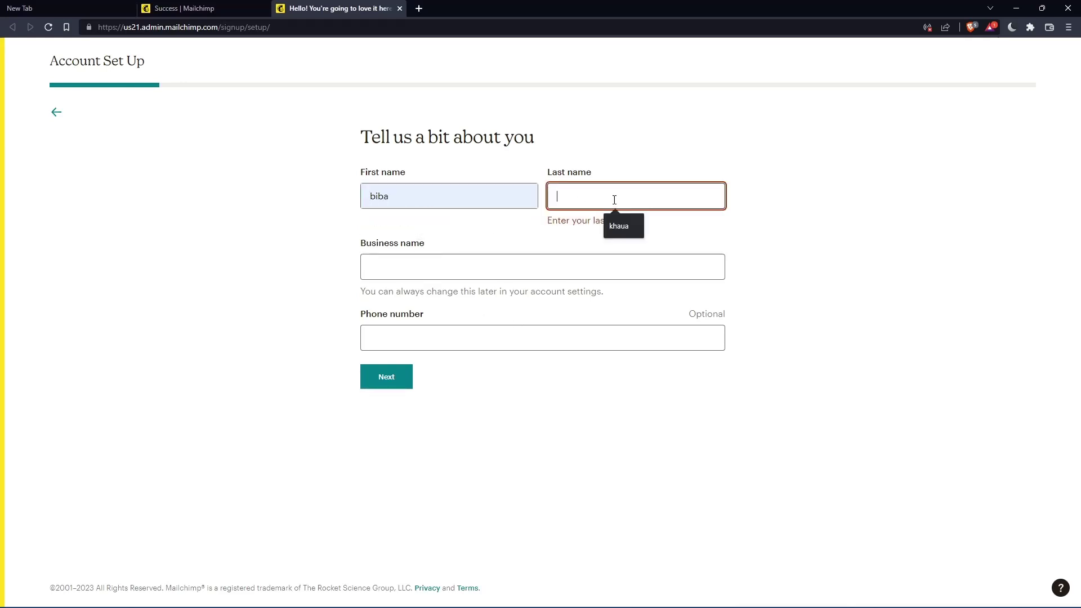
left_click(616, 226)
- Fill in and adjust the business name, submit, then autofill the business address
left_click(471, 248)
left_click(449, 278)
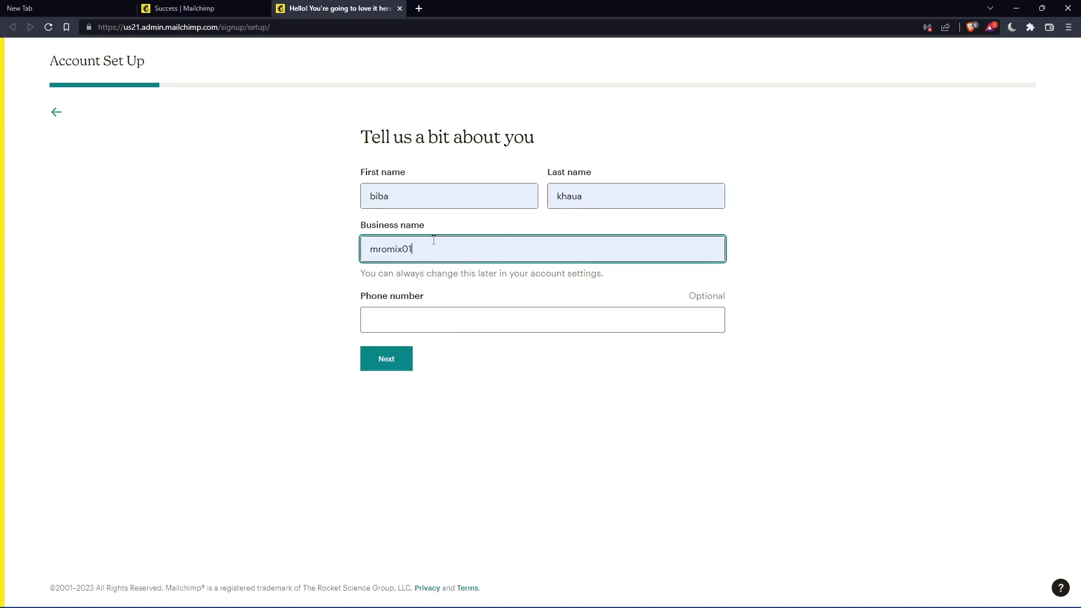
key("BackSpace")
key("BackSpace")
type("01")
key("BackSpace")
key("BackSpace")
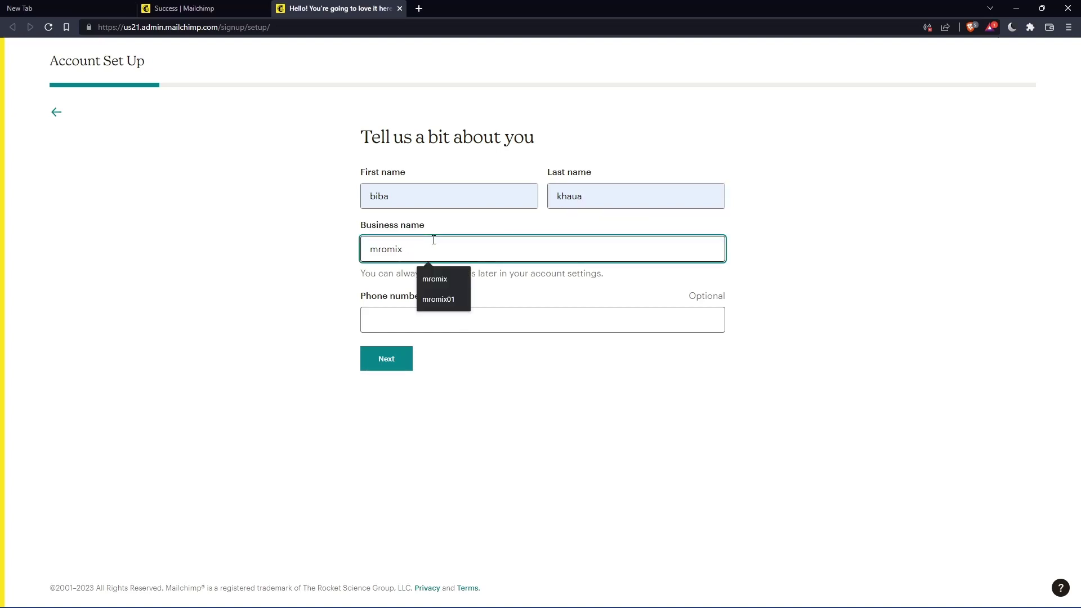
type("0")
left_click(397, 356)
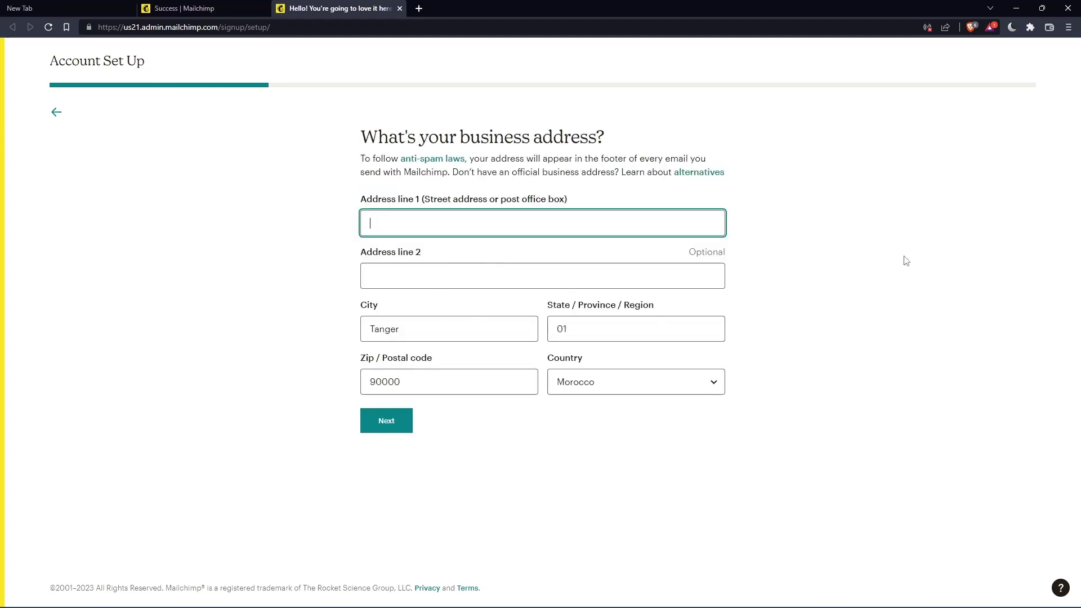
type("--")
left_click(447, 262)
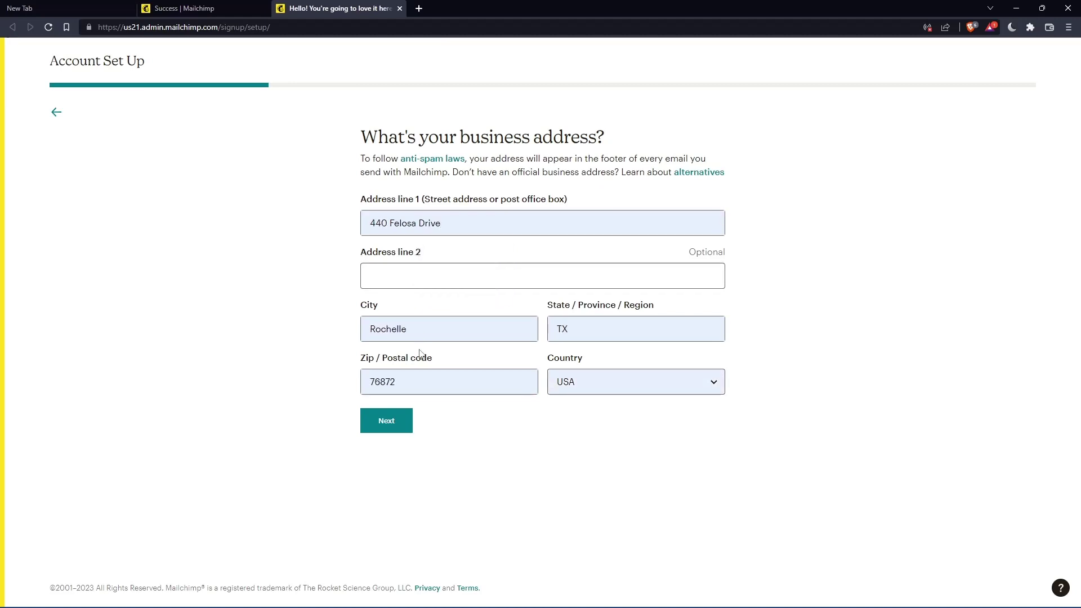
- Submit the address, pick 'I'm just checking things out', and skip the remaining setup questions
left_click(376, 414)
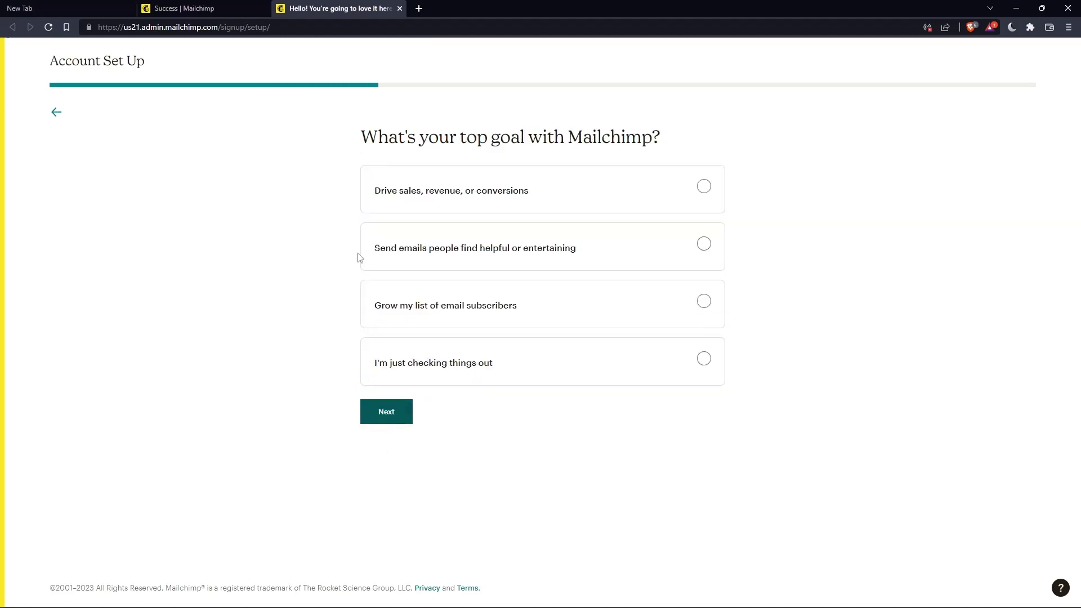
left_click(369, 419)
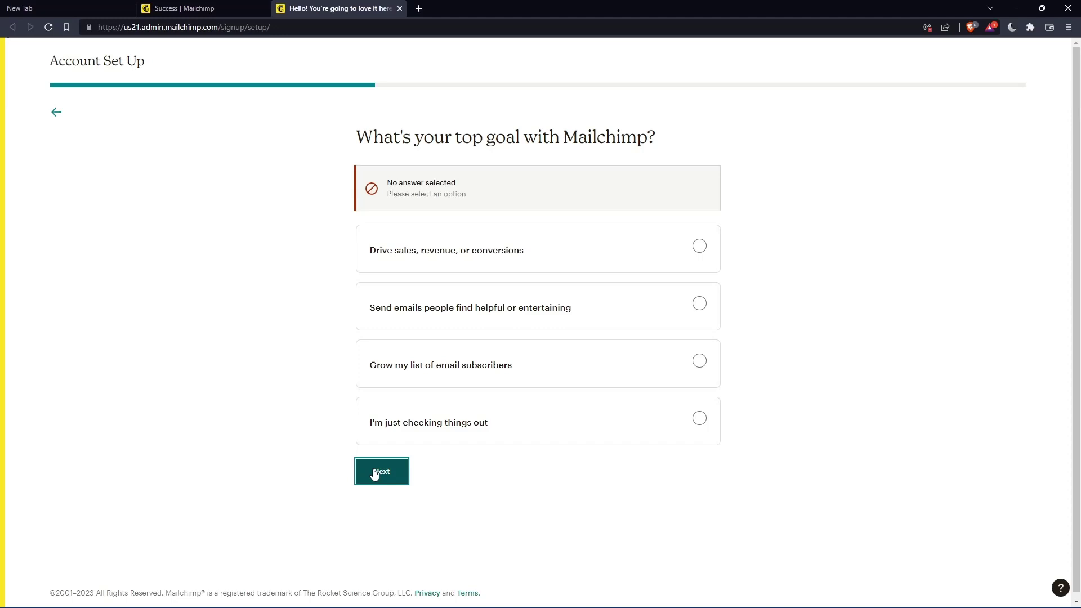
left_click(587, 442)
left_click(396, 410)
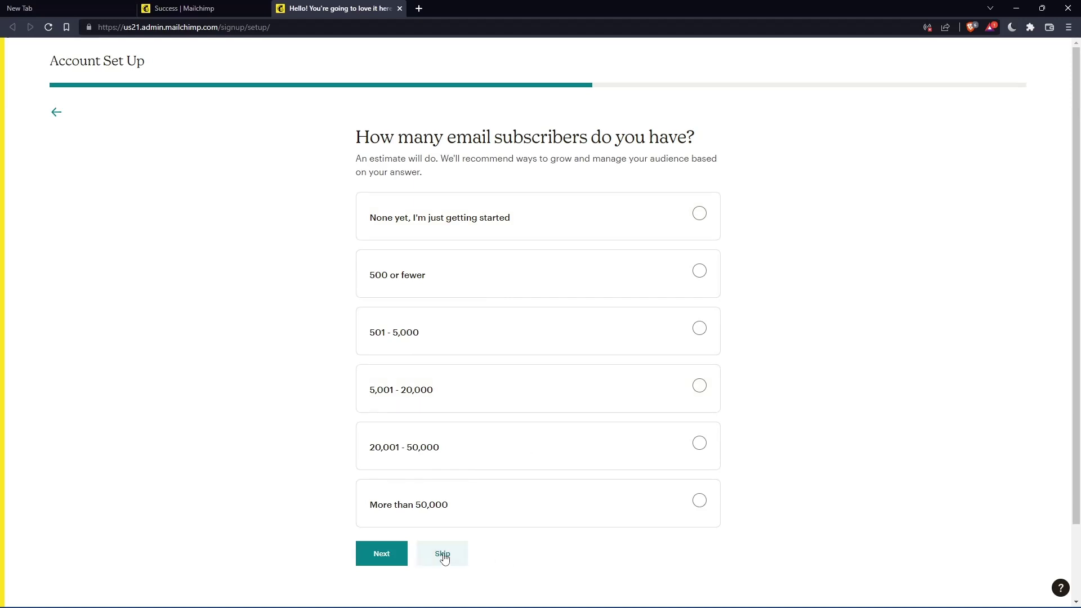
left_click(444, 557)
left_click(445, 431)
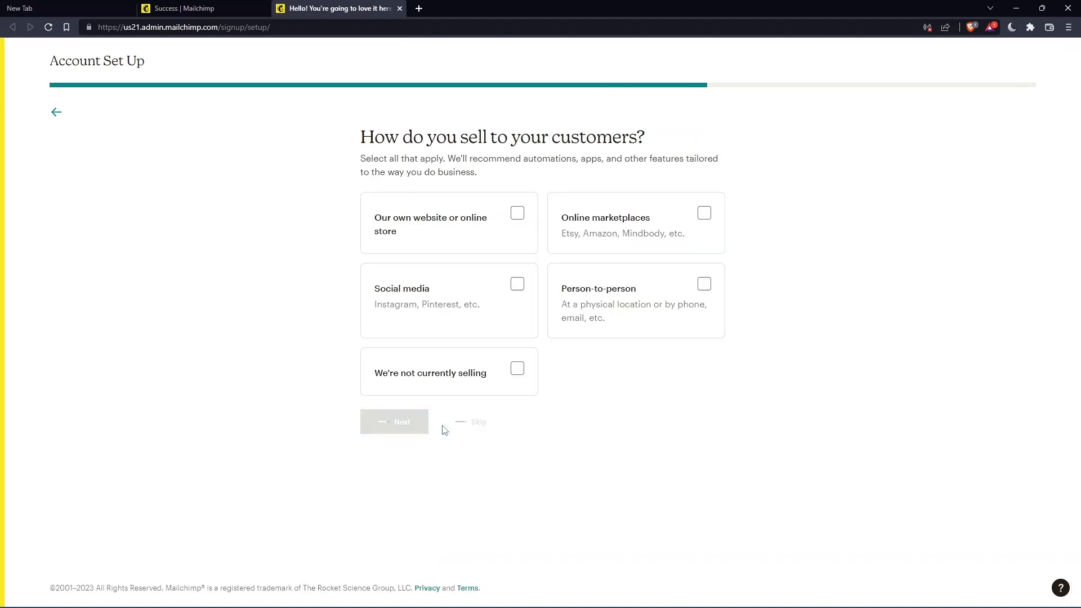
left_click(446, 316)
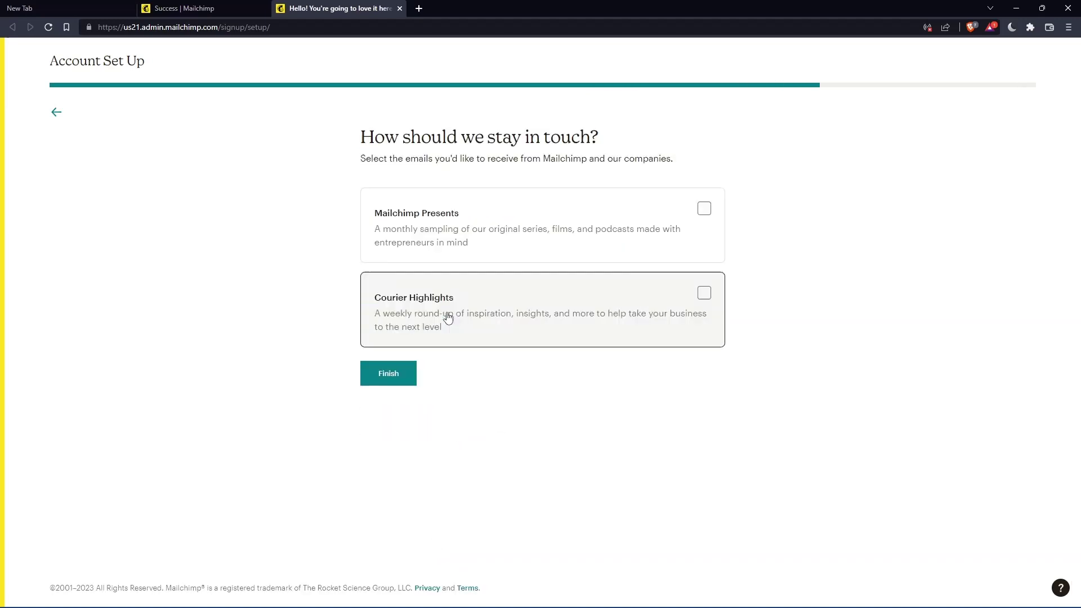
- Finish the account setup and continue to the Home dashboard
left_click(393, 376)
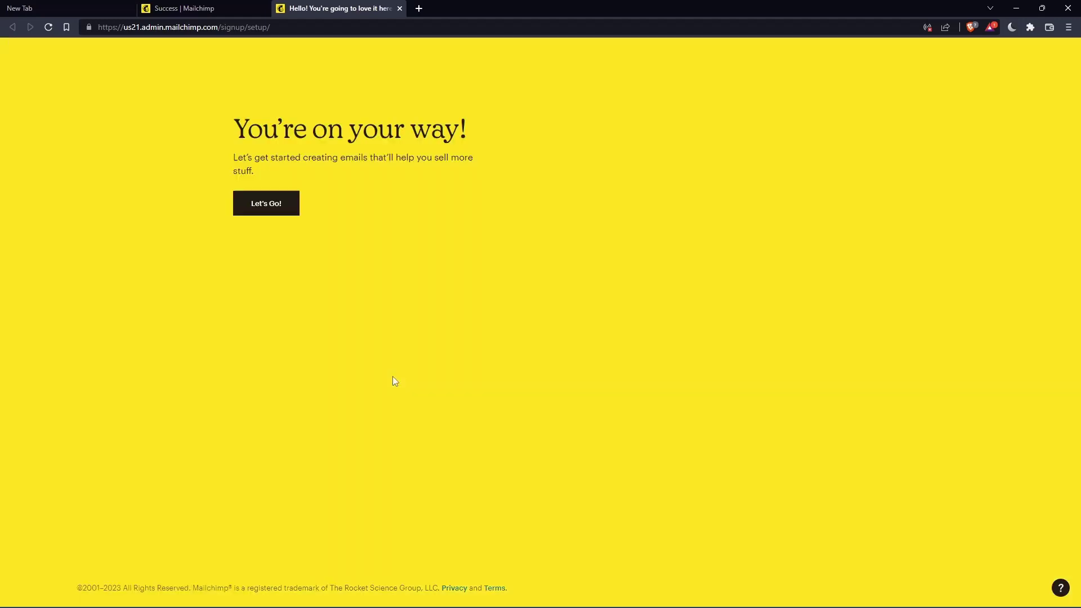
left_click(254, 300)
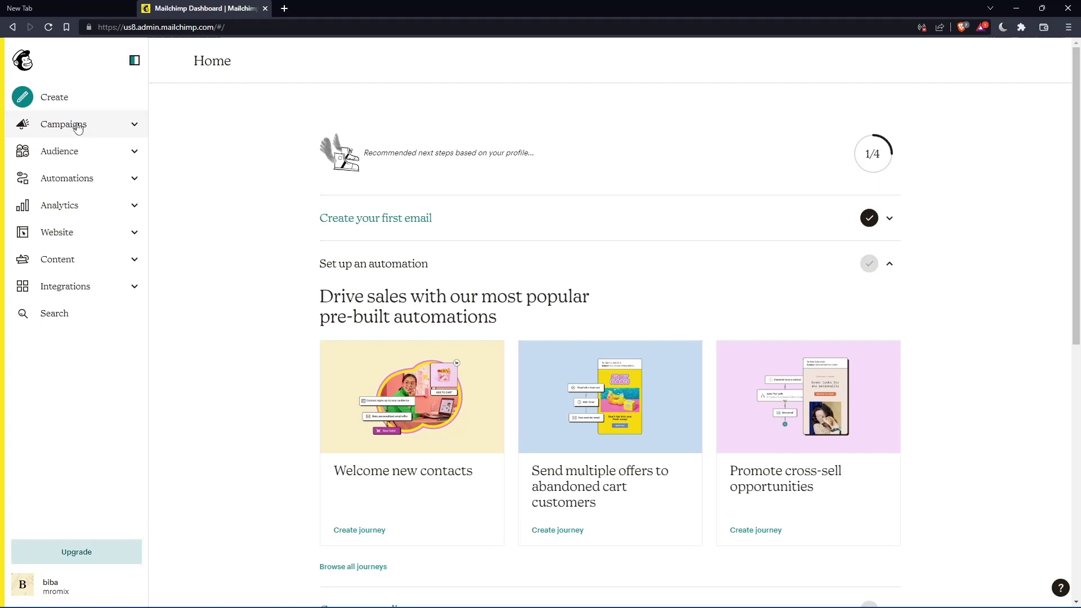
- From the Campaigns list, open the draft campaign 'test' for editing
left_click(78, 127)
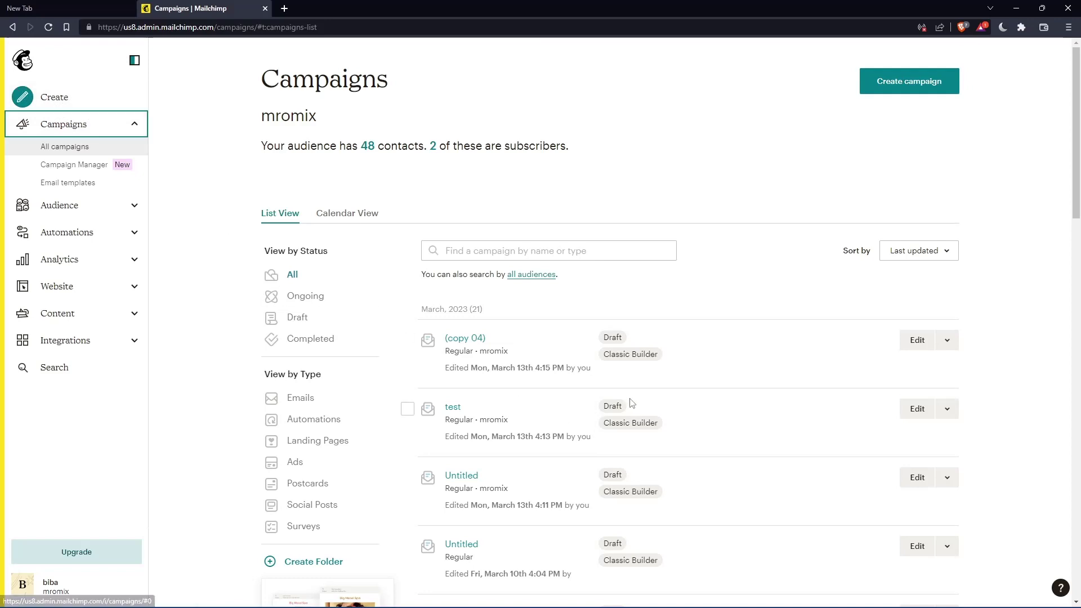
left_click(911, 409)
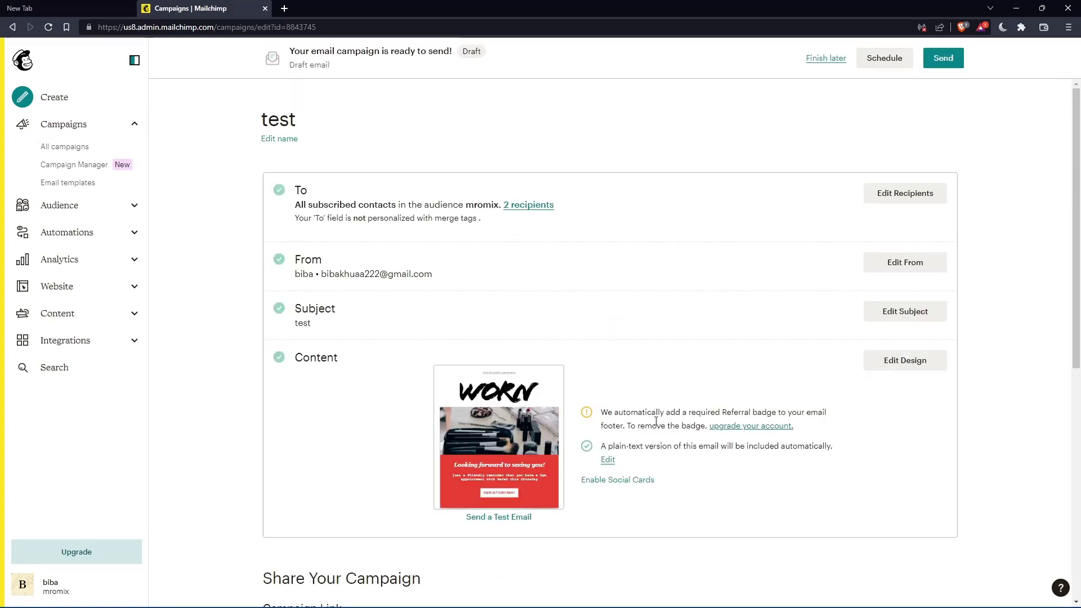
mouse_move(491, 457)
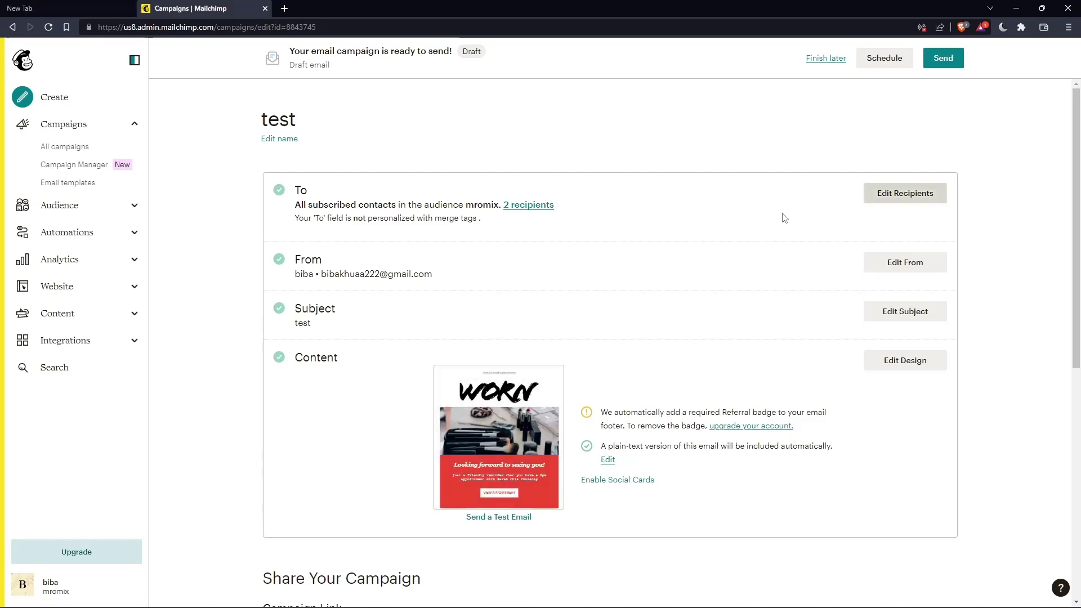
- Edit the campaign's recipients and choose 'Group or new segment' under Segment or Tag
left_click(887, 201)
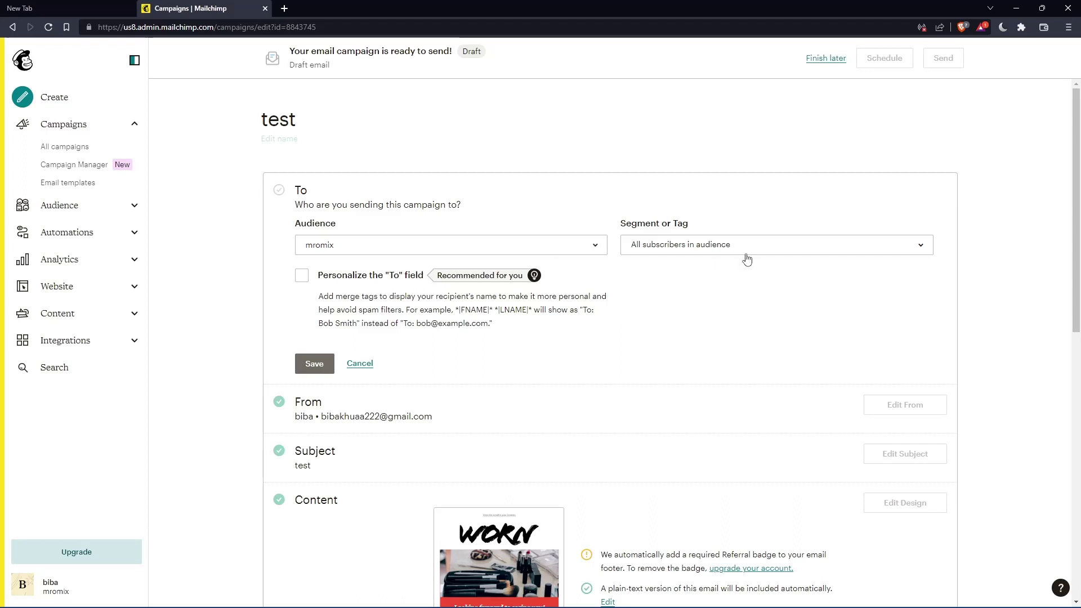
left_click(673, 250)
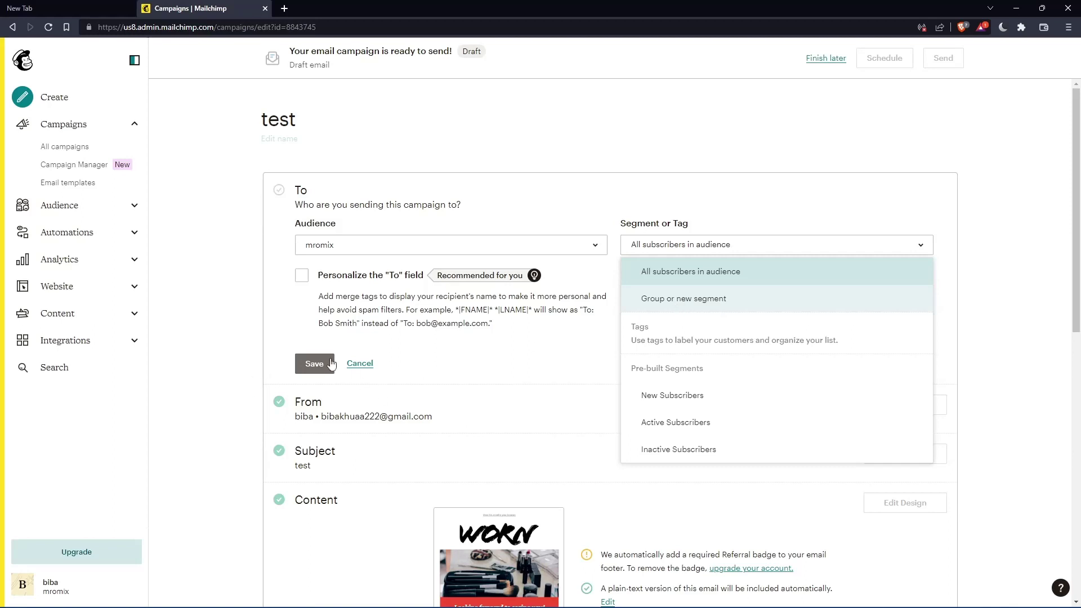
key("Return")
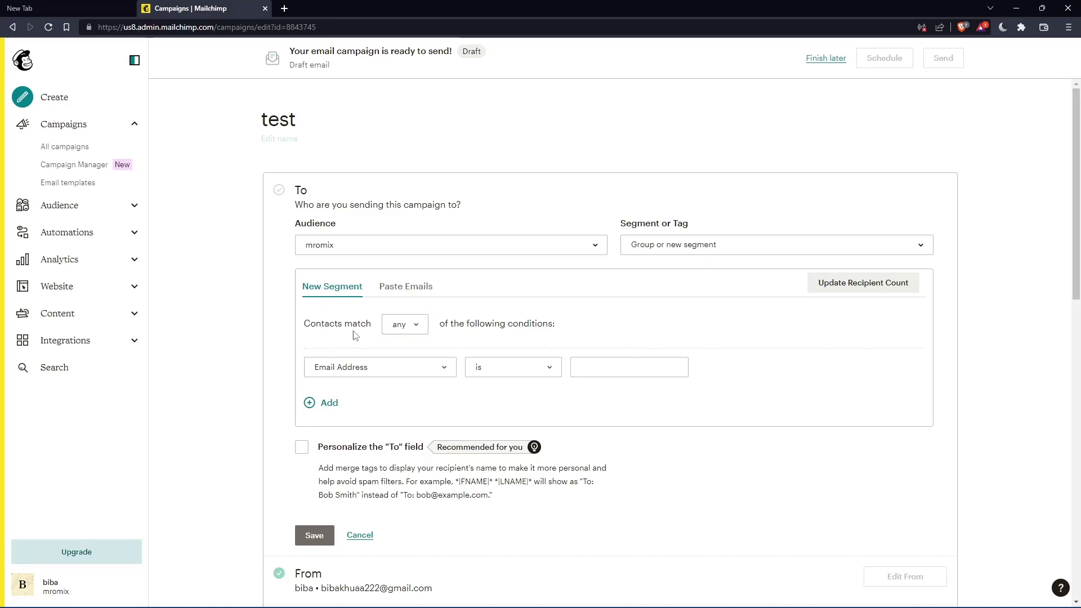
- Keep match 'any' and operator 'is', enter 'jade' as the Email Address value, and save
left_click(414, 329)
left_click(358, 345)
left_click(358, 345)
left_click(498, 366)
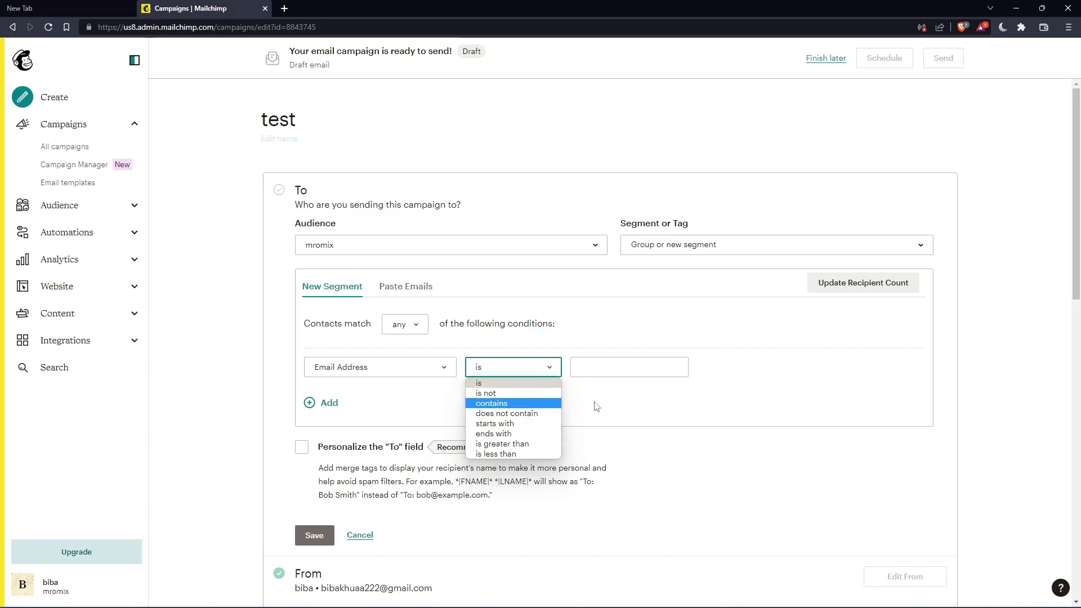
left_click(608, 370)
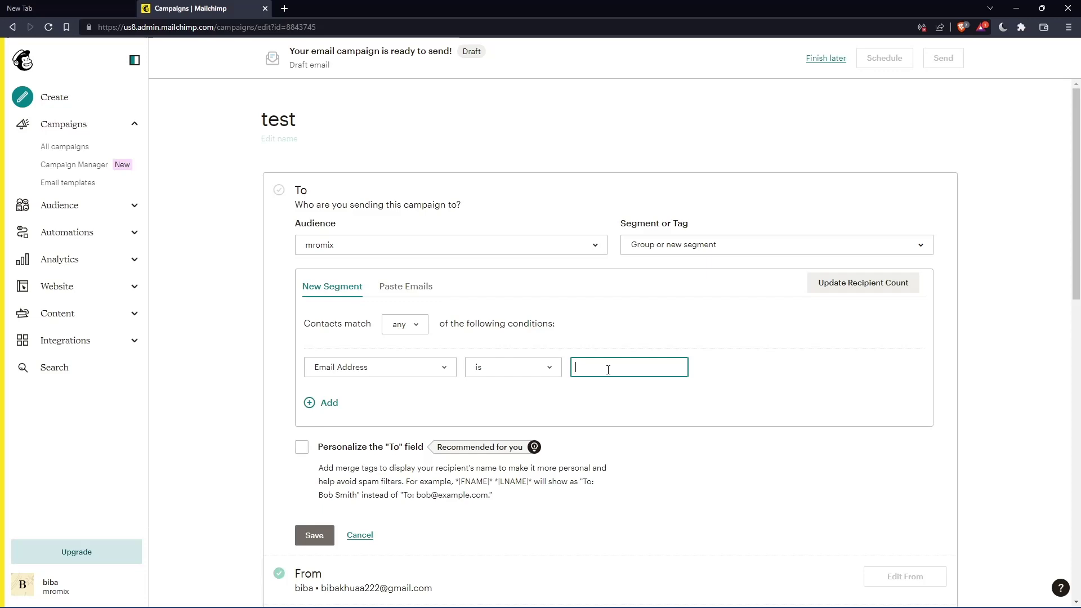
type("jade")
left_click(693, 396)
left_click(314, 535)
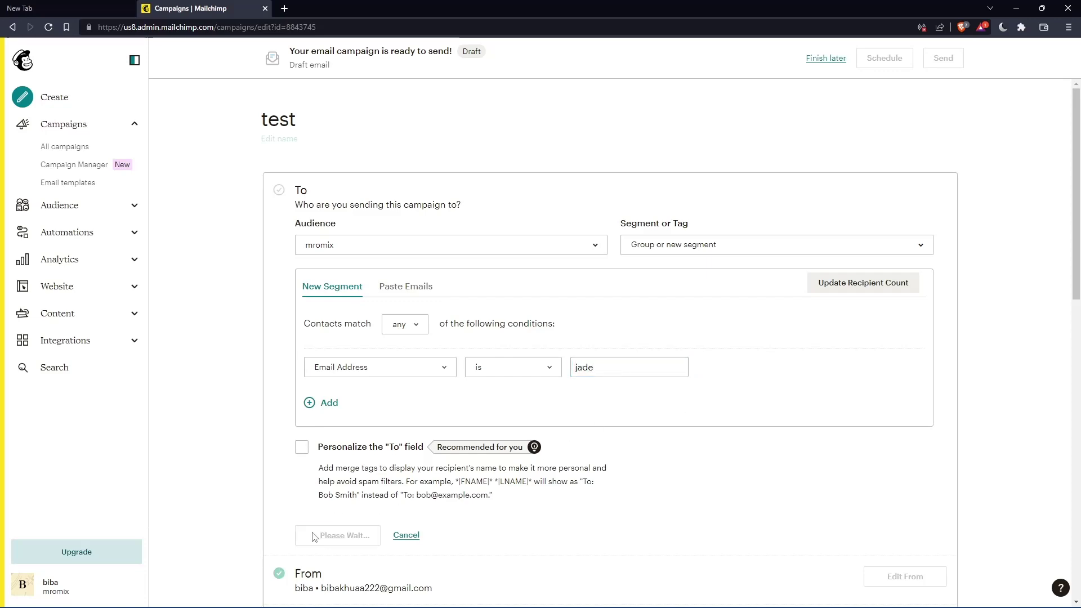